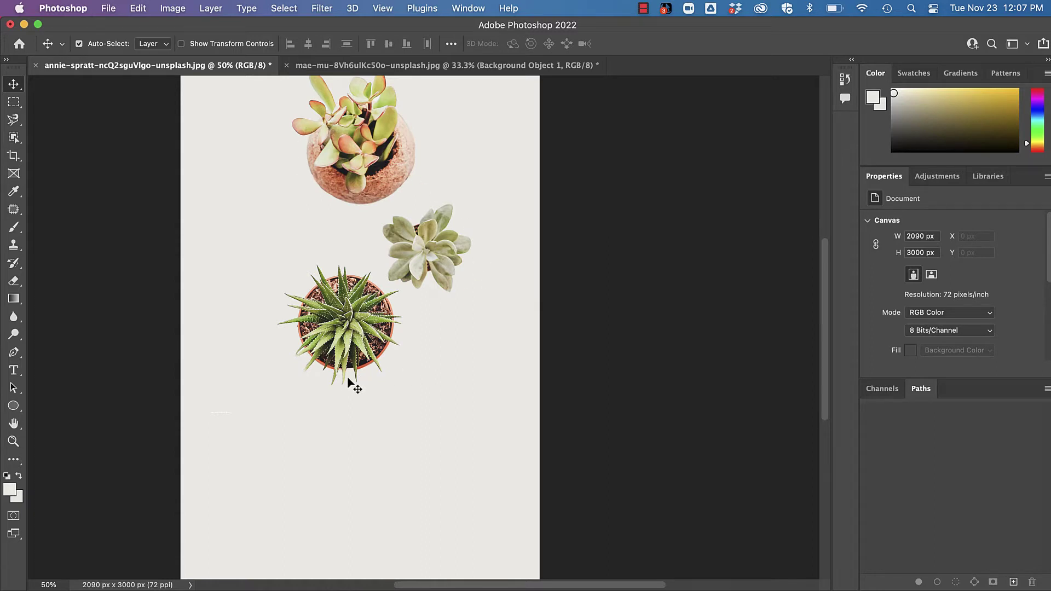
Show the Comments panel and save the poster to Creative Cloud as the cloud document 'comments'
{"action": "left_click", "coordinate": [459, 10]}
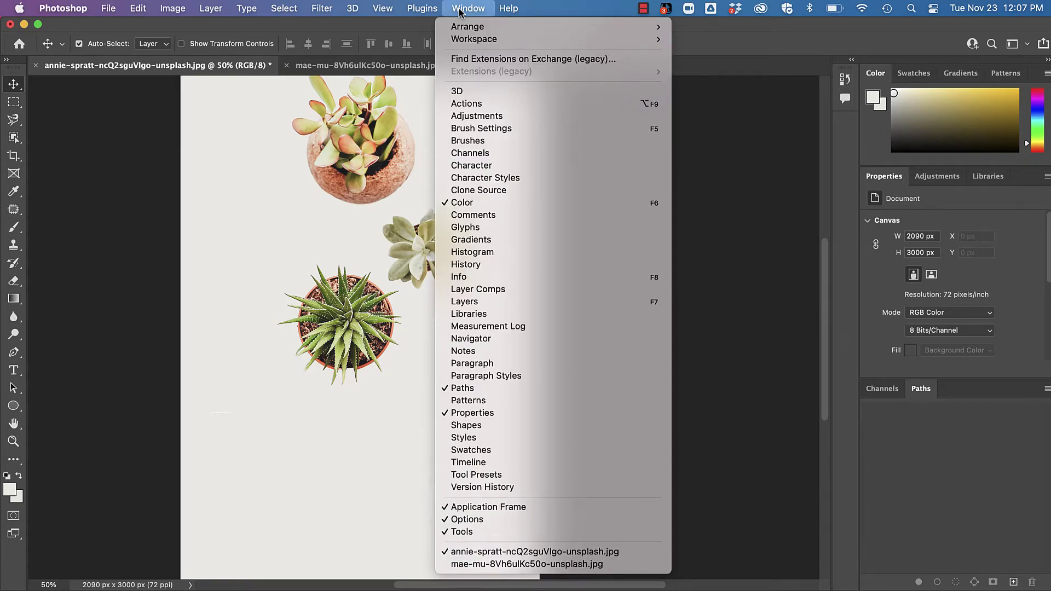
{"action": "left_click", "coordinate": [486, 215]}
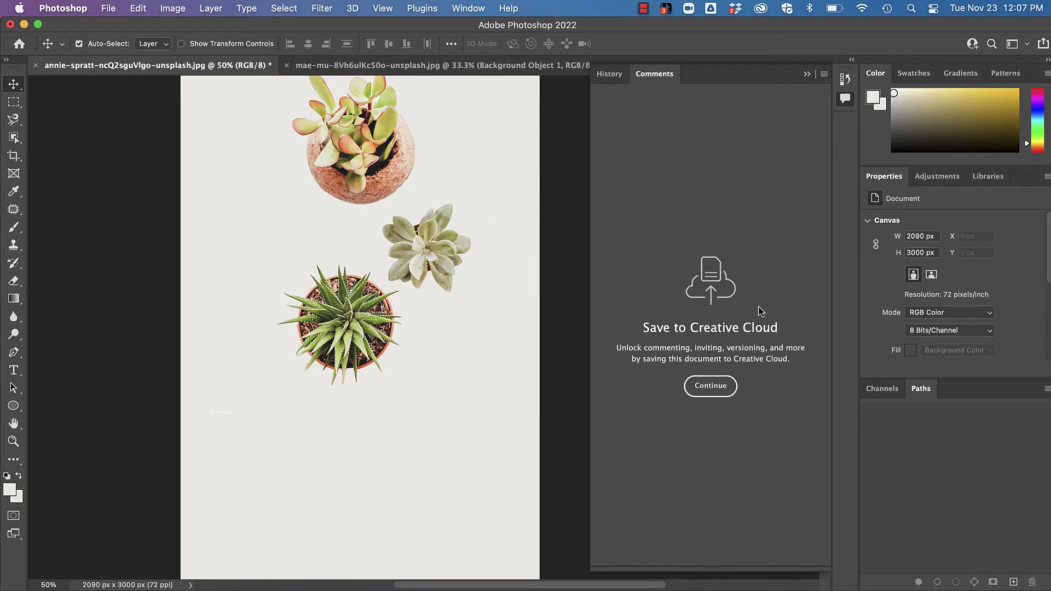
{"action": "left_click", "coordinate": [710, 391]}
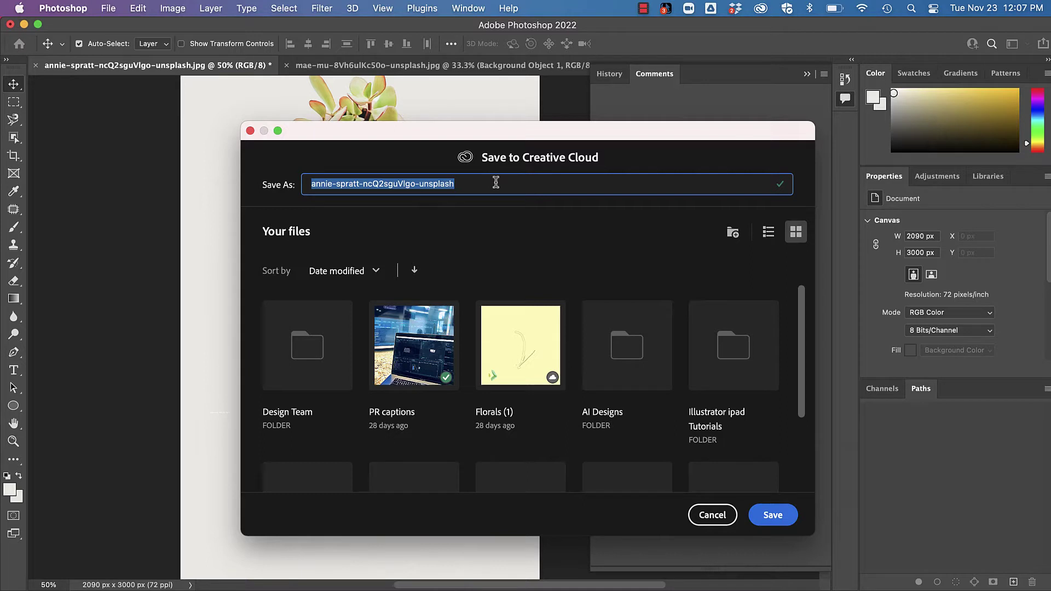
{"action": "type", "text": "comments"}
{"action": "left_click", "coordinate": [773, 514]}
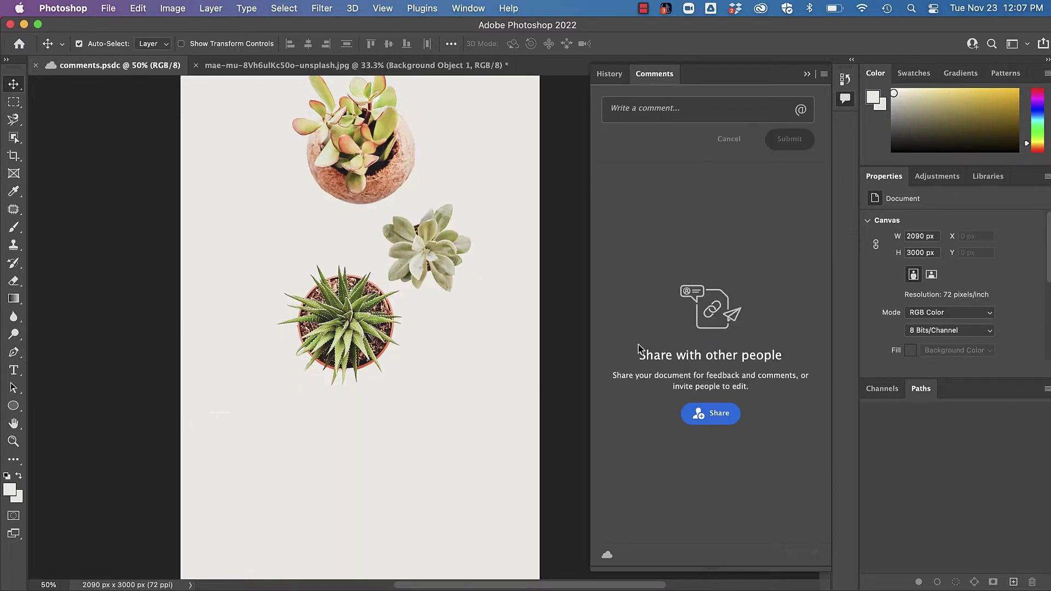
Post the comment 'Should we add logo and text below or above?' on the poster
{"action": "left_click", "coordinate": [678, 106]}
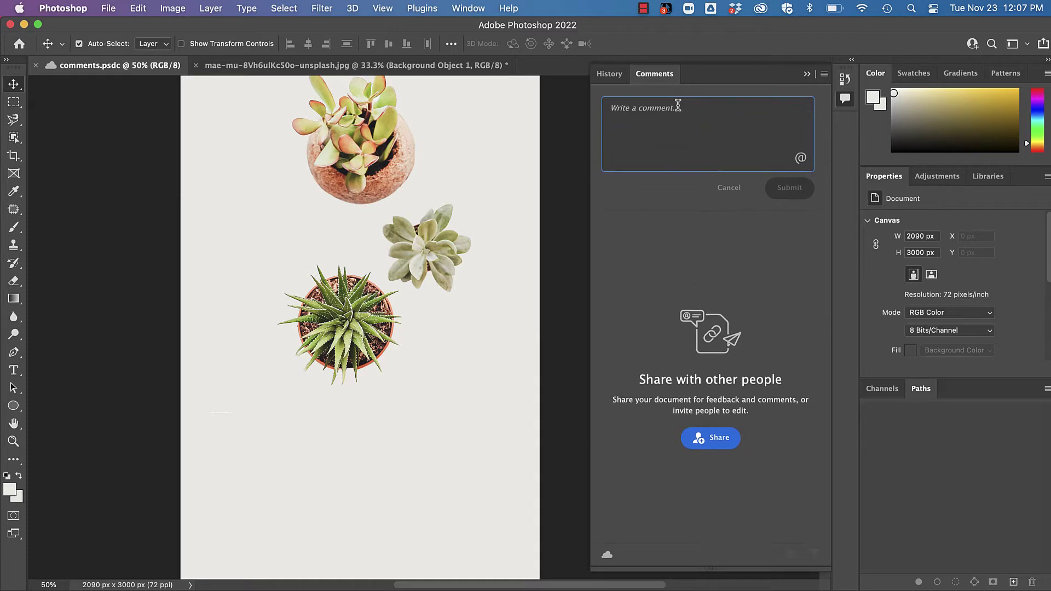
{"action": "type", "text": "Should "}
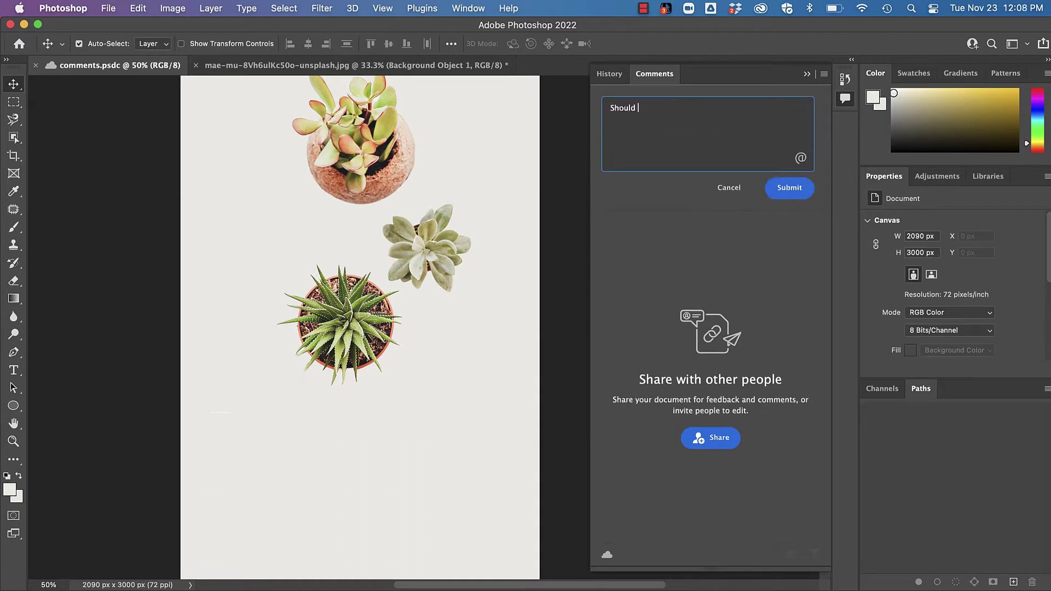
{"action": "type", "text": "we add logo and text below or above?"}
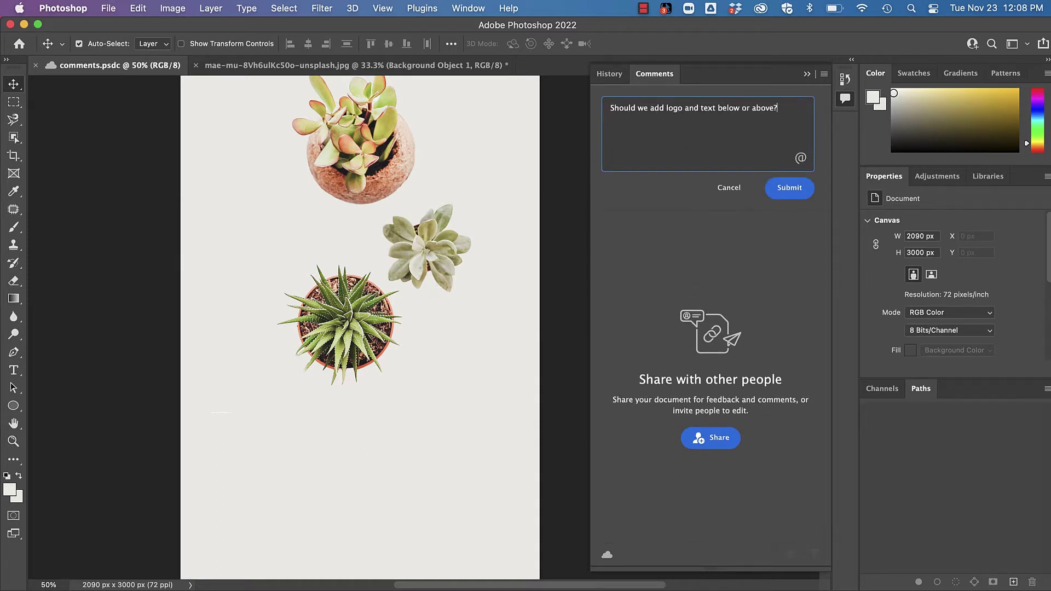
{"action": "key", "text": "Return"}
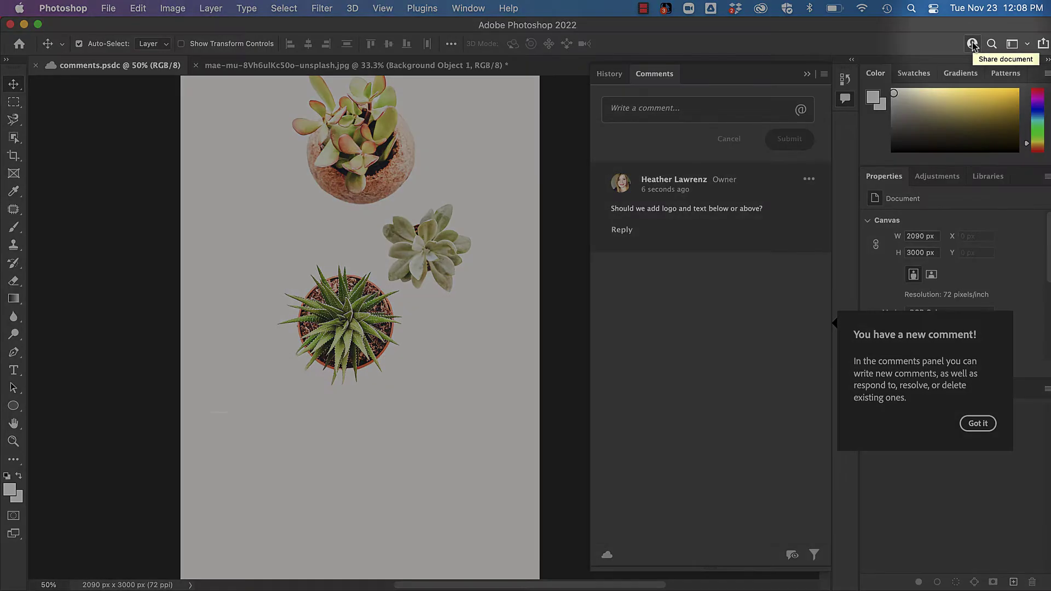
Bring up the Share document options for comments.psdc
{"action": "left_click", "coordinate": [972, 44]}
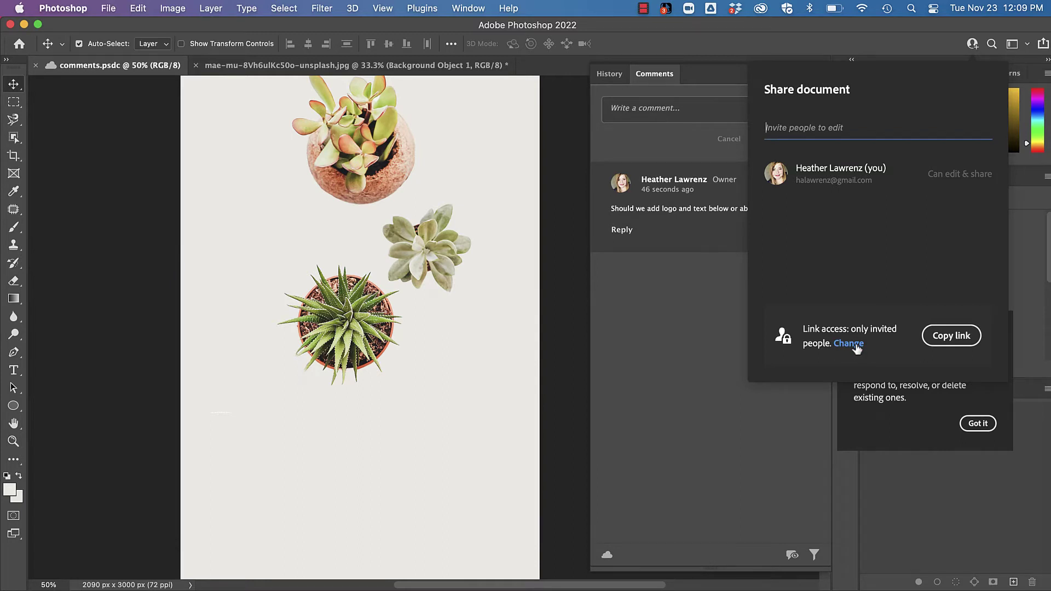
Make the share link public with commenting and save-a-copy allowed, copy it, and switch to Chrome
{"action": "left_click", "coordinate": [854, 345]}
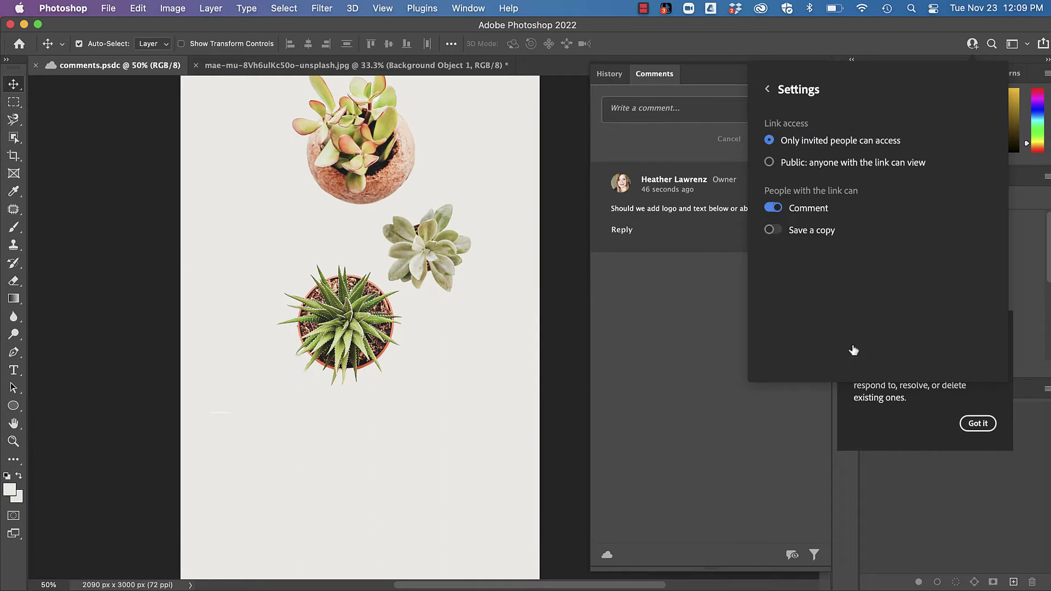
{"action": "left_click", "coordinate": [770, 162]}
{"action": "left_click", "coordinate": [779, 231]}
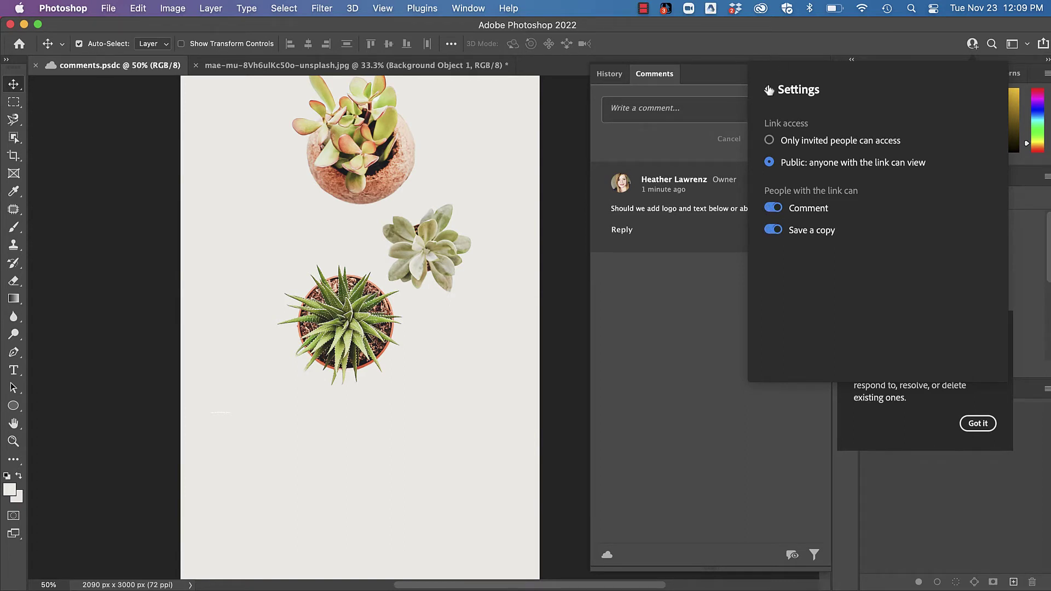
{"action": "left_click", "coordinate": [769, 90]}
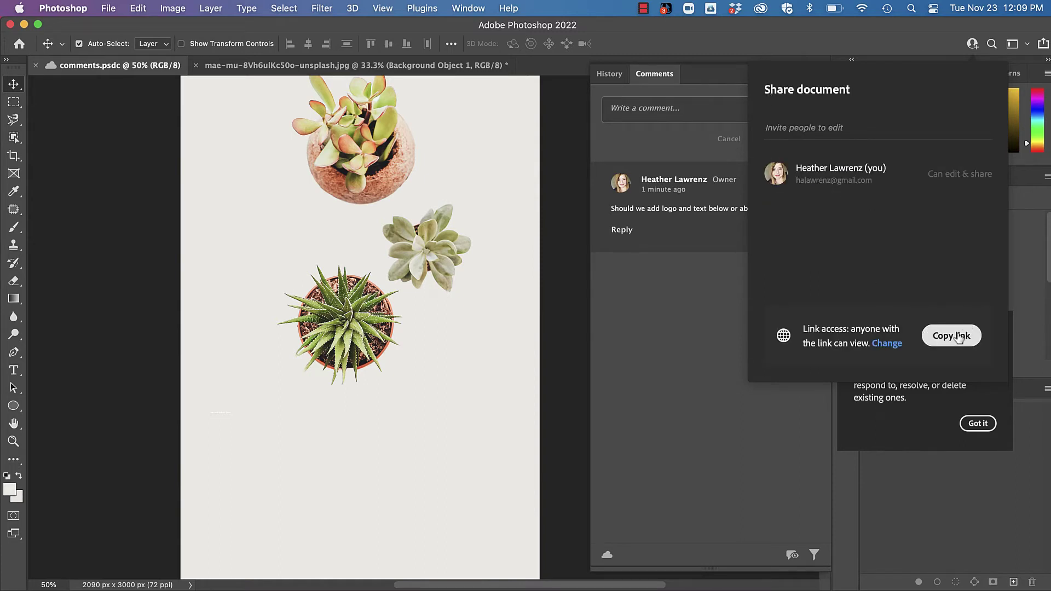
{"action": "left_click", "coordinate": [958, 338]}
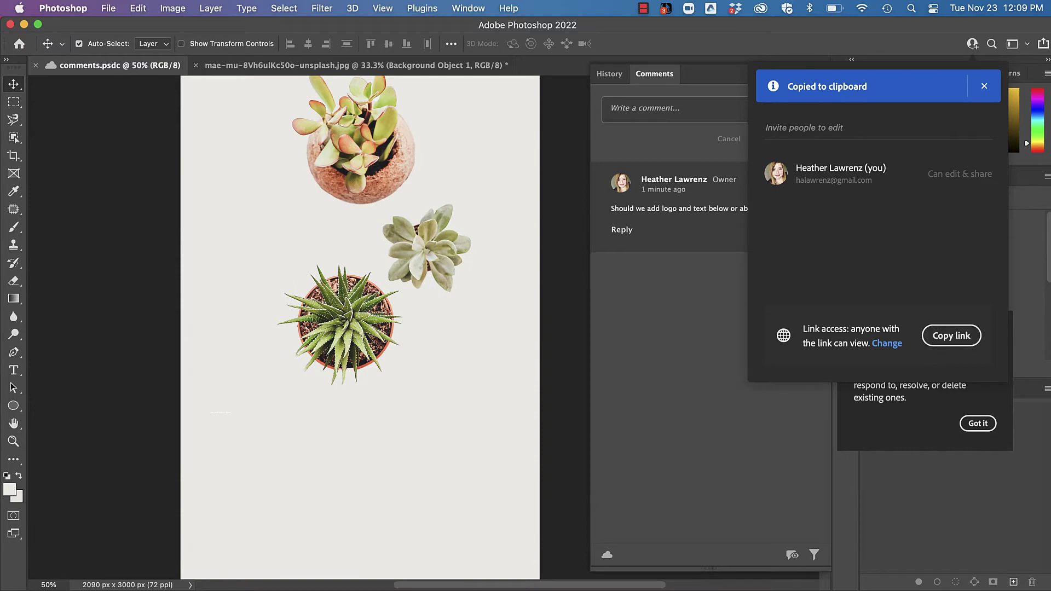
{"action": "left_click", "coordinate": [230, 589]}
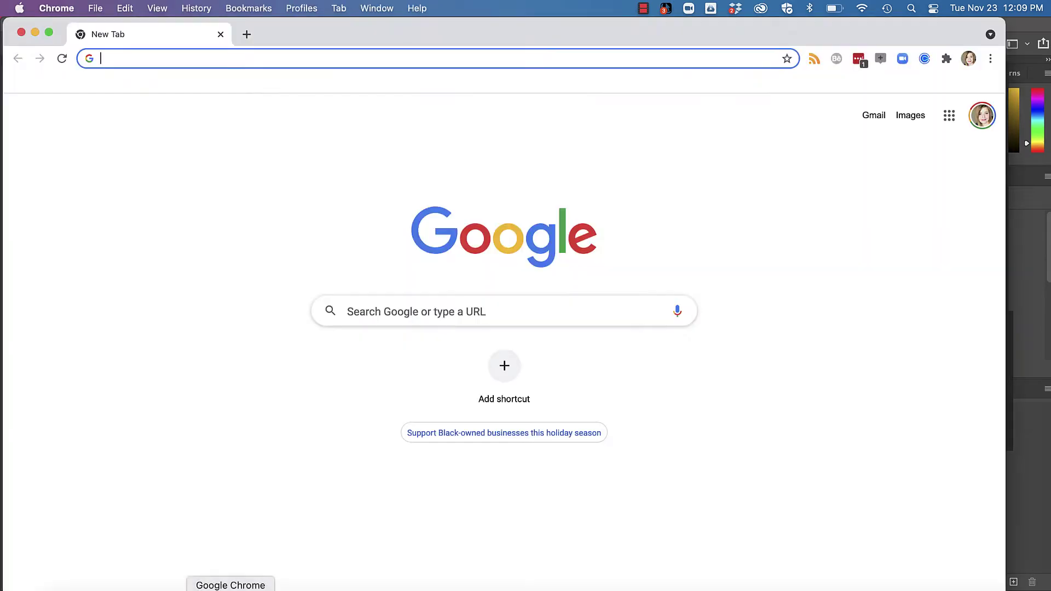
Load the copied share link in a new Chrome incognito window
{"action": "left_click", "coordinate": [95, 8]}
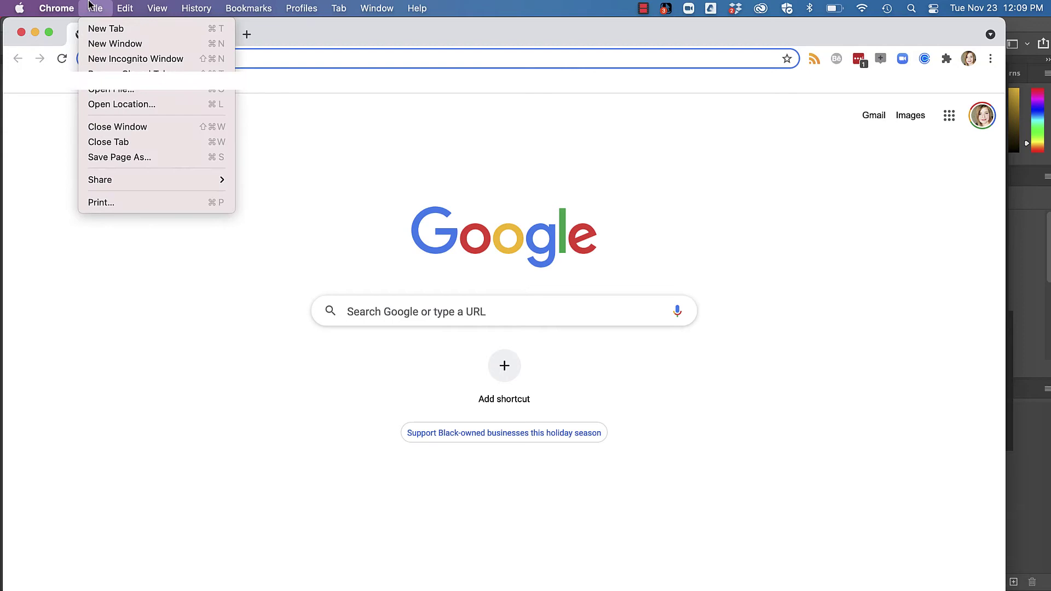
{"action": "left_click", "coordinate": [110, 58]}
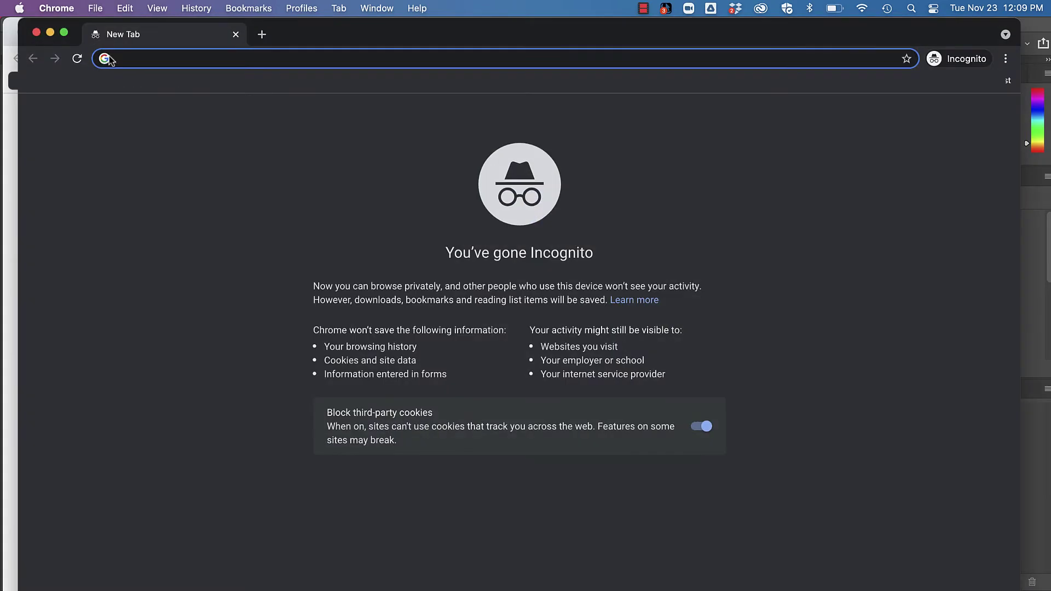
{"action": "key", "text": "super+v"}
{"action": "key", "text": "Return"}
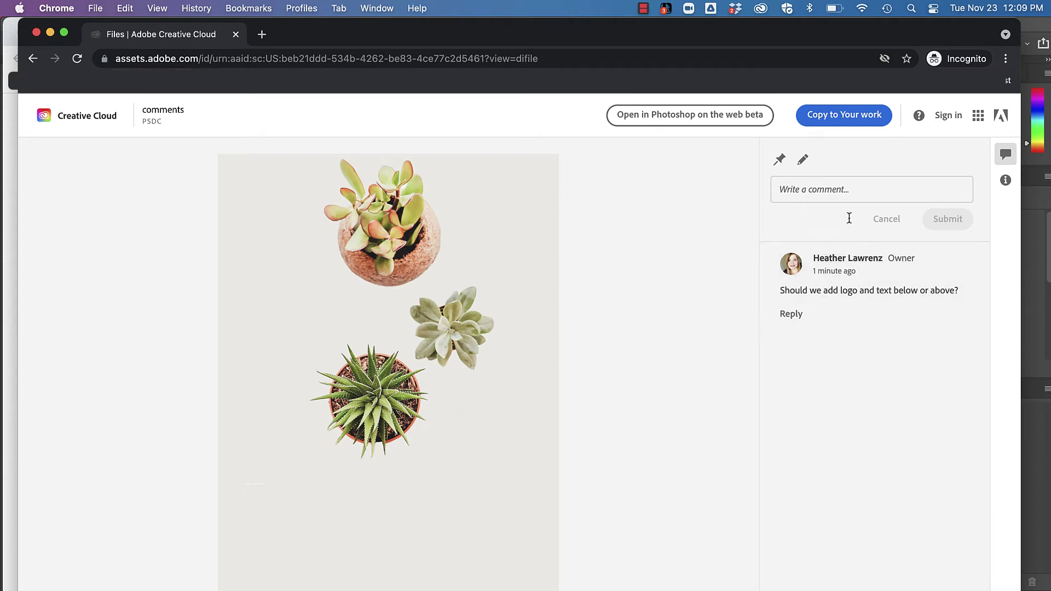
Reply 'Yes add copy below. Give a few versions for logo placement.' under a guest name
{"action": "left_click", "coordinate": [826, 189]}
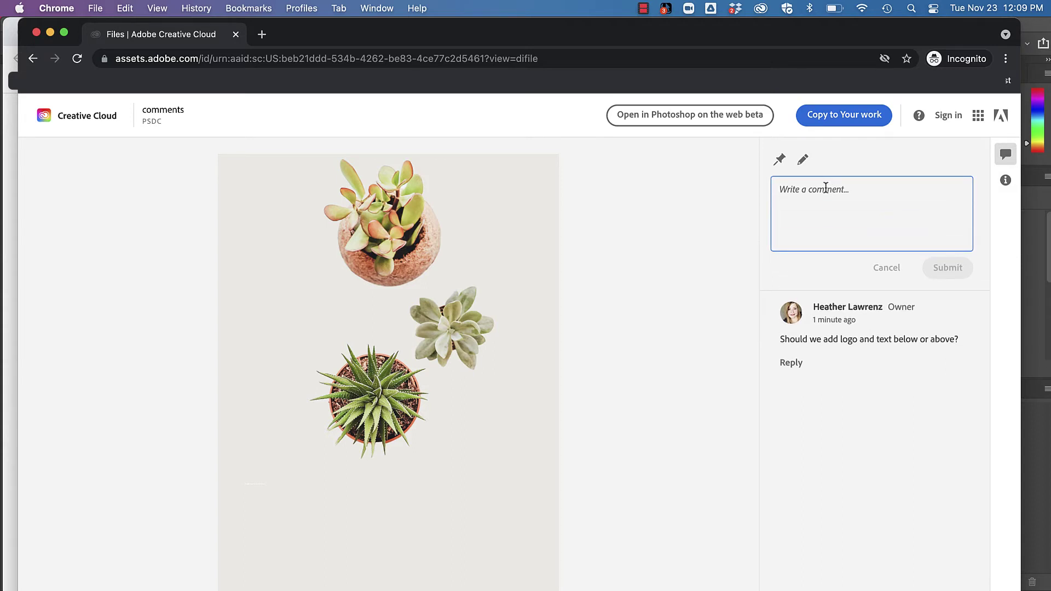
{"action": "type", "text": "Yes add copy below. Give a few versions for logo "}
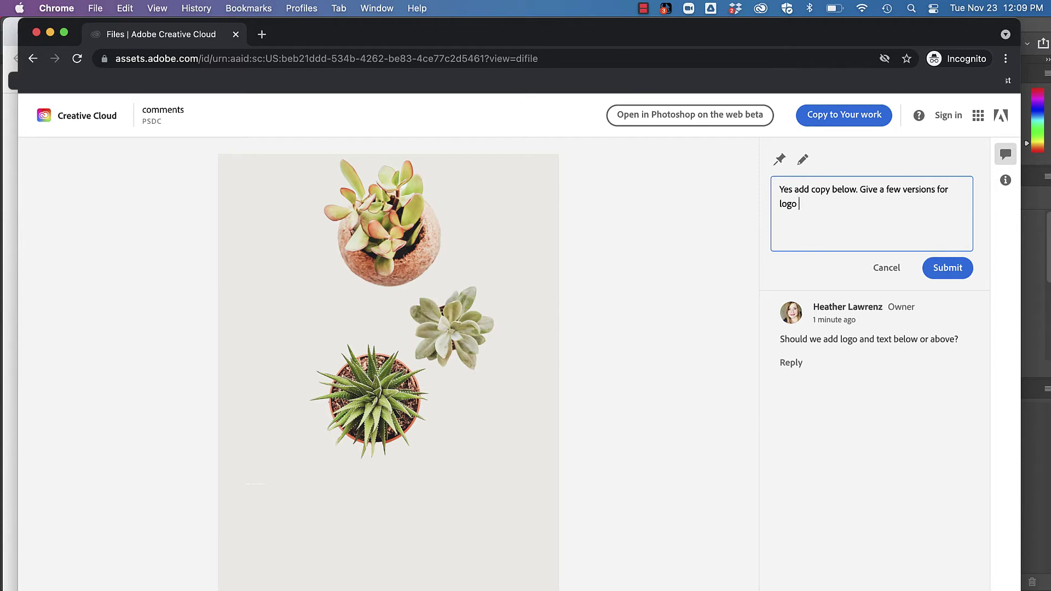
{"action": "type", "text": "placement."}
{"action": "left_click", "coordinate": [947, 268]}
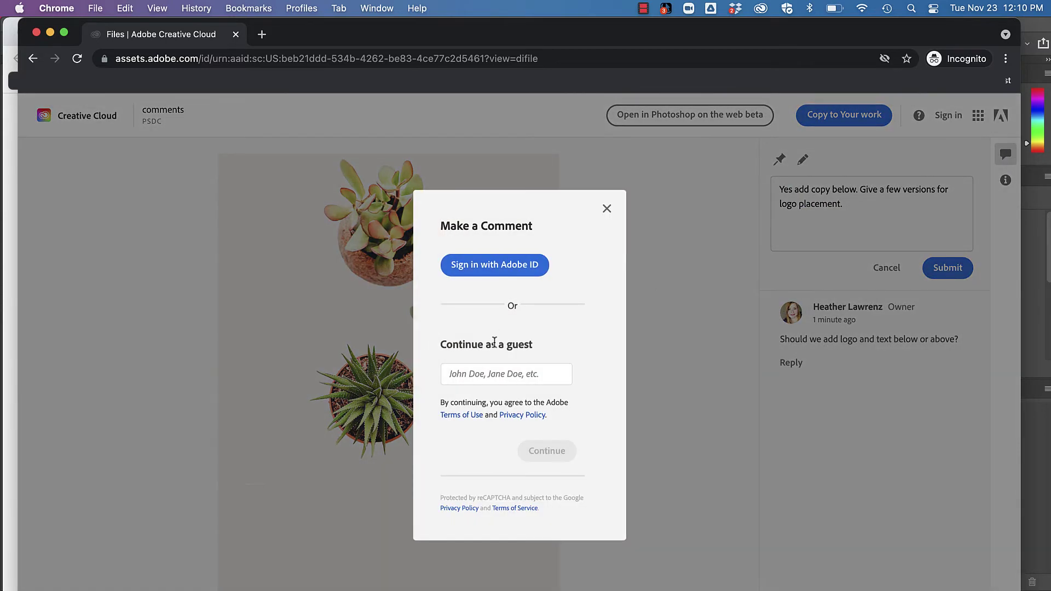
{"action": "left_click", "coordinate": [485, 374]}
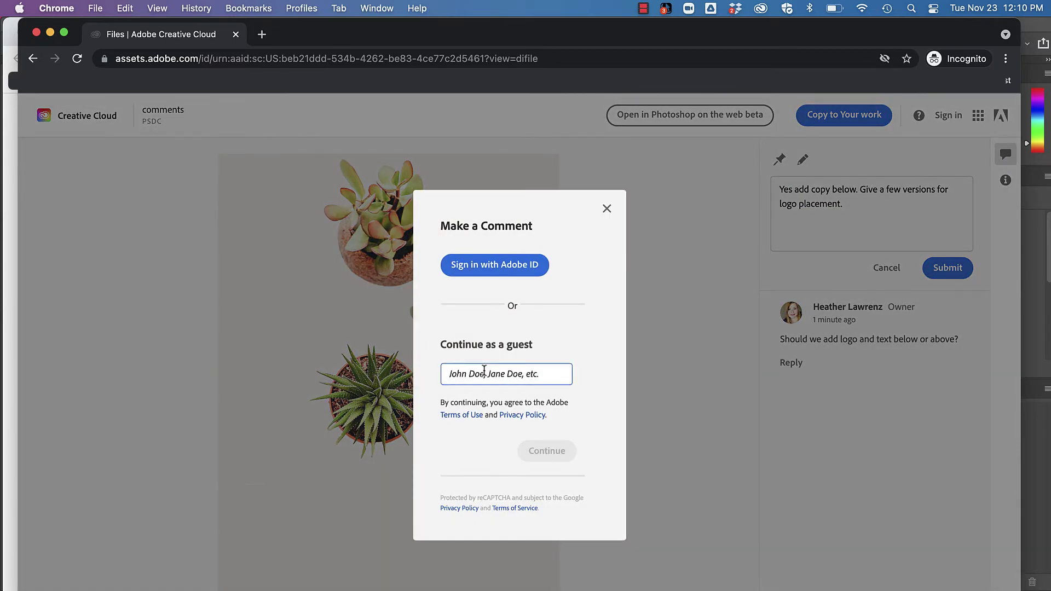
{"action": "type", "text": "Heather"}
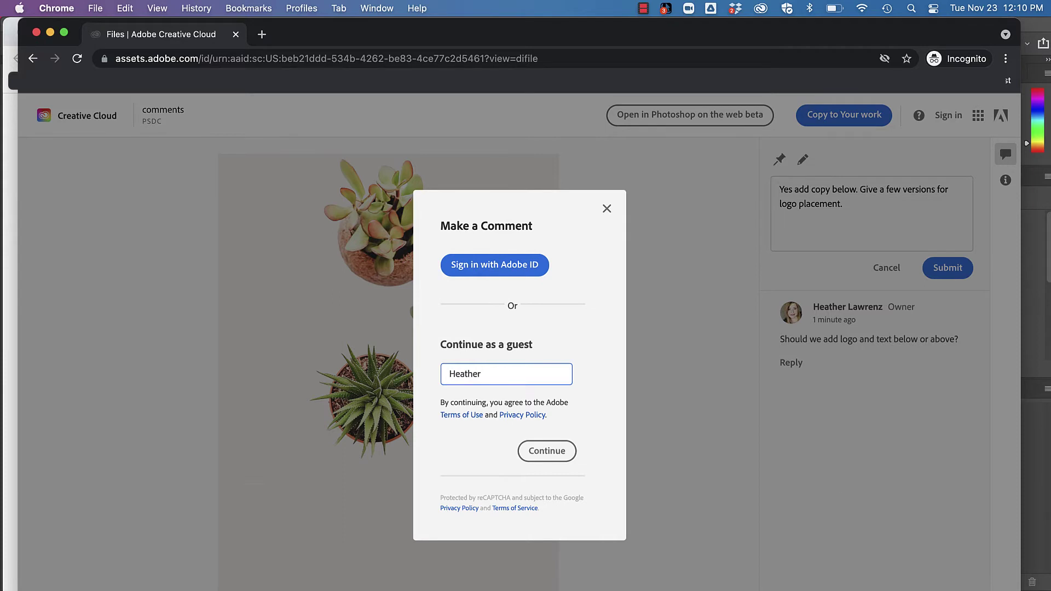
{"action": "left_click", "coordinate": [537, 451]}
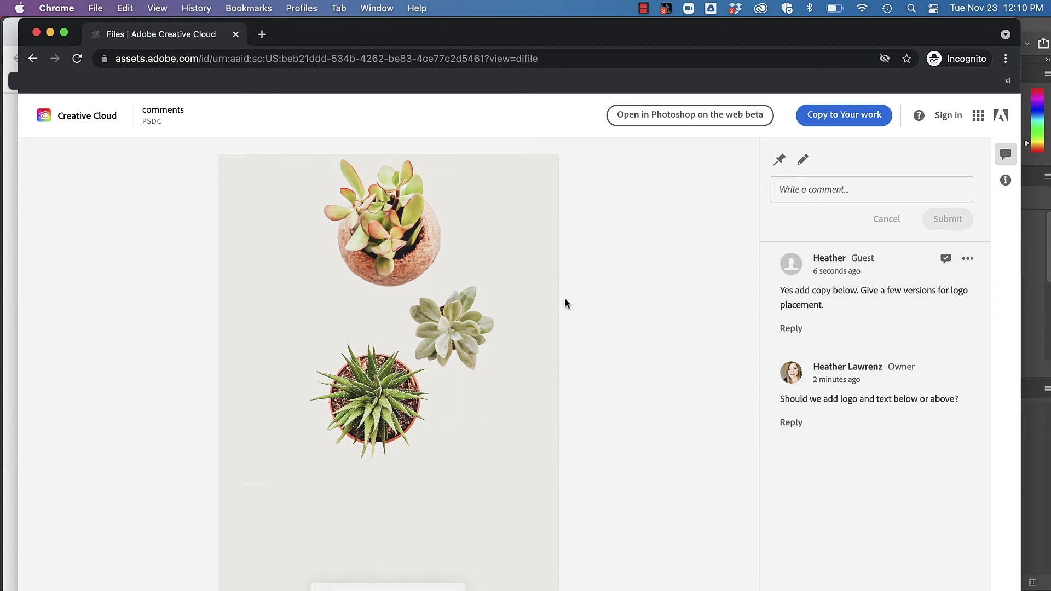
{"action": "left_click", "coordinate": [12, 215]}
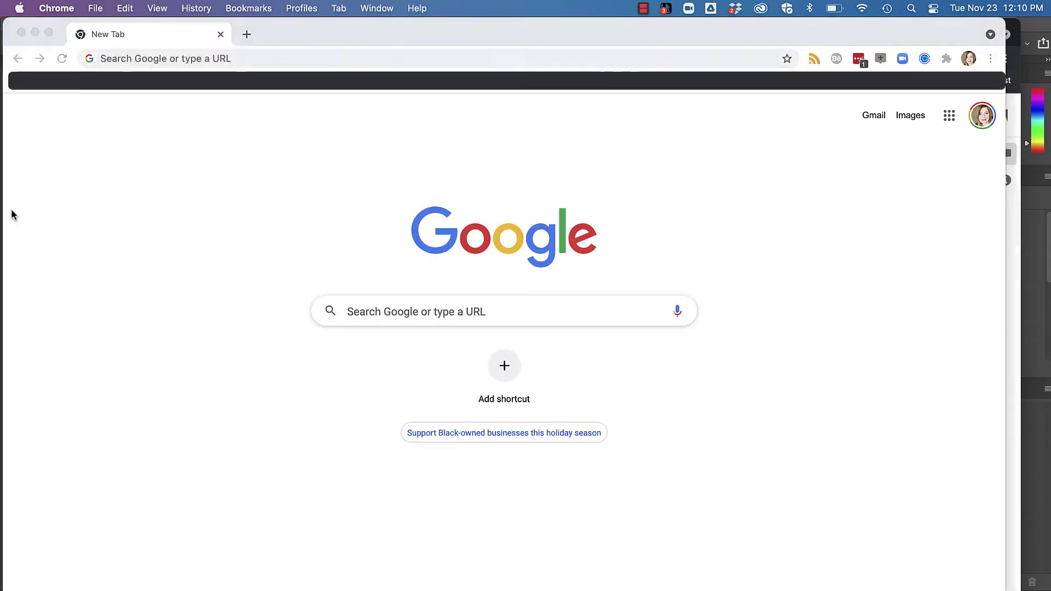
Load the comments document page in the signed-in browser and choose Open In > Photoshop on the web beta
{"action": "key", "text": "Return"}
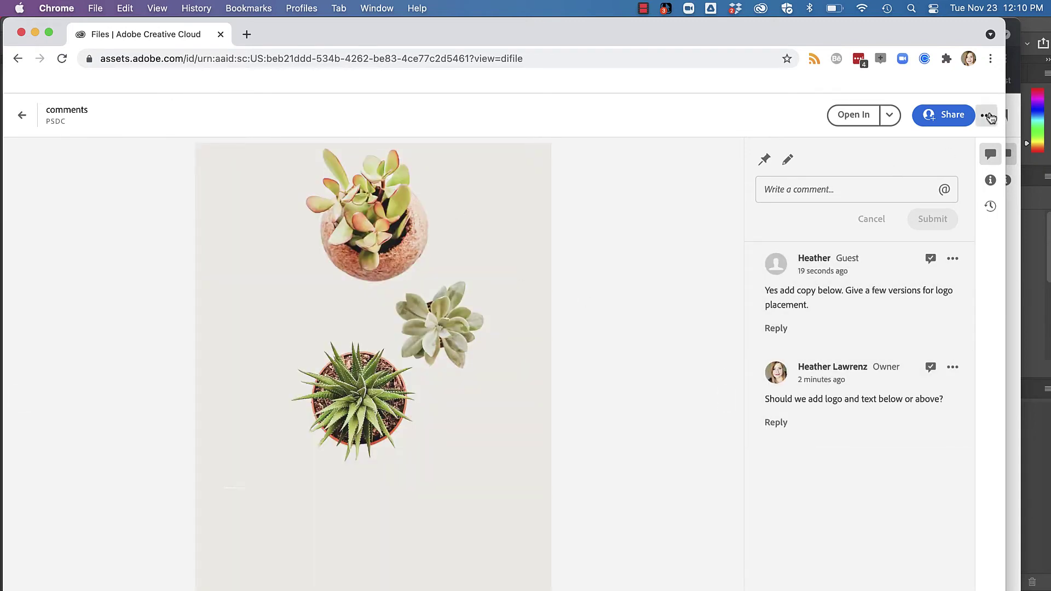
{"action": "left_click", "coordinate": [987, 115]}
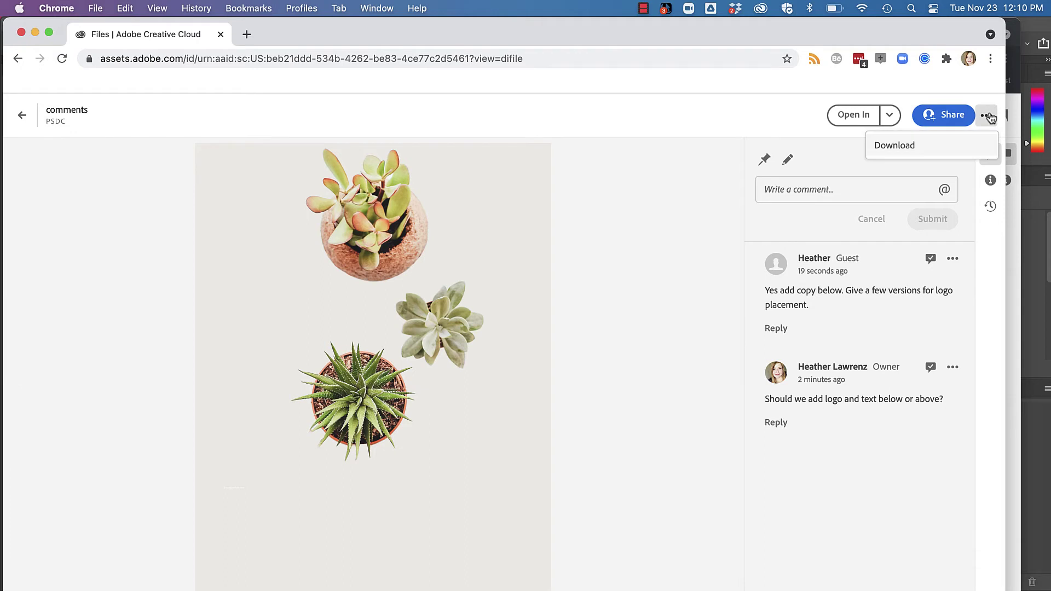
{"action": "left_click", "coordinate": [796, 104]}
{"action": "left_click", "coordinate": [886, 116]}
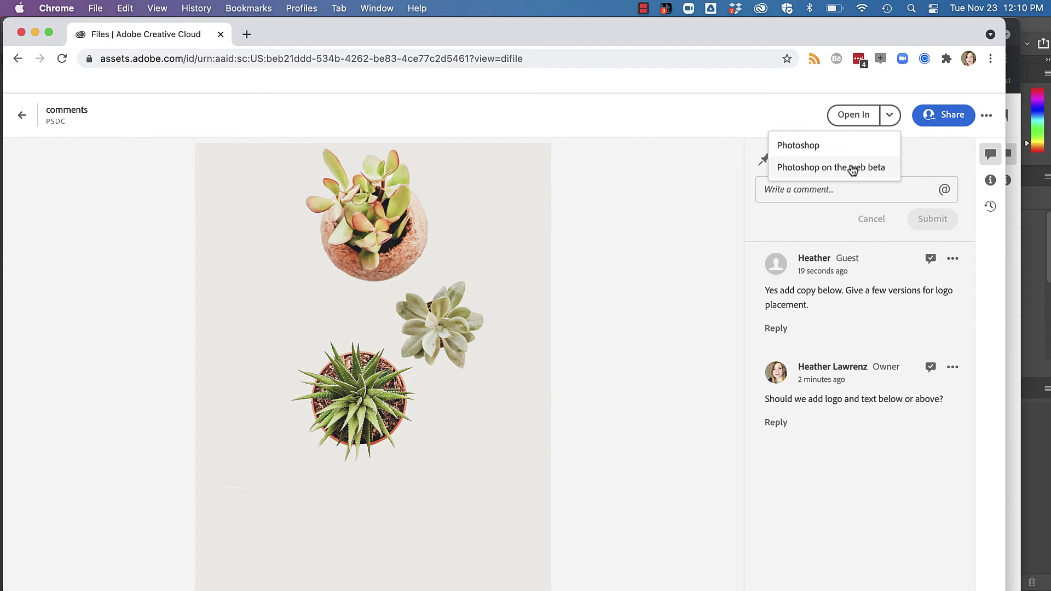
{"action": "left_click", "coordinate": [827, 167]}
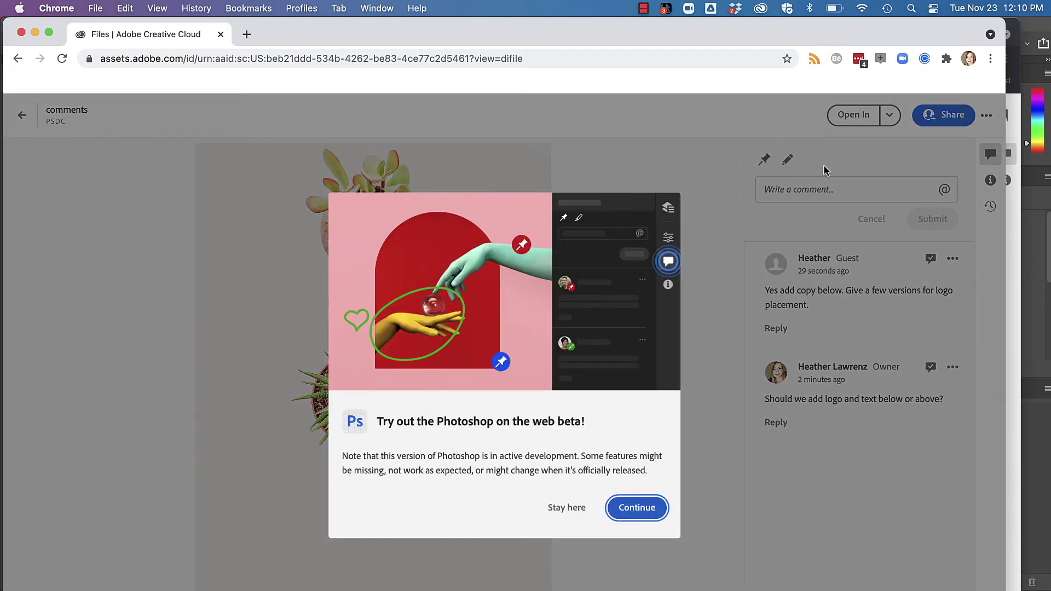
Continue past the beta notice and close the welcome tour to reveal comments.psdc
{"action": "left_click", "coordinate": [635, 508]}
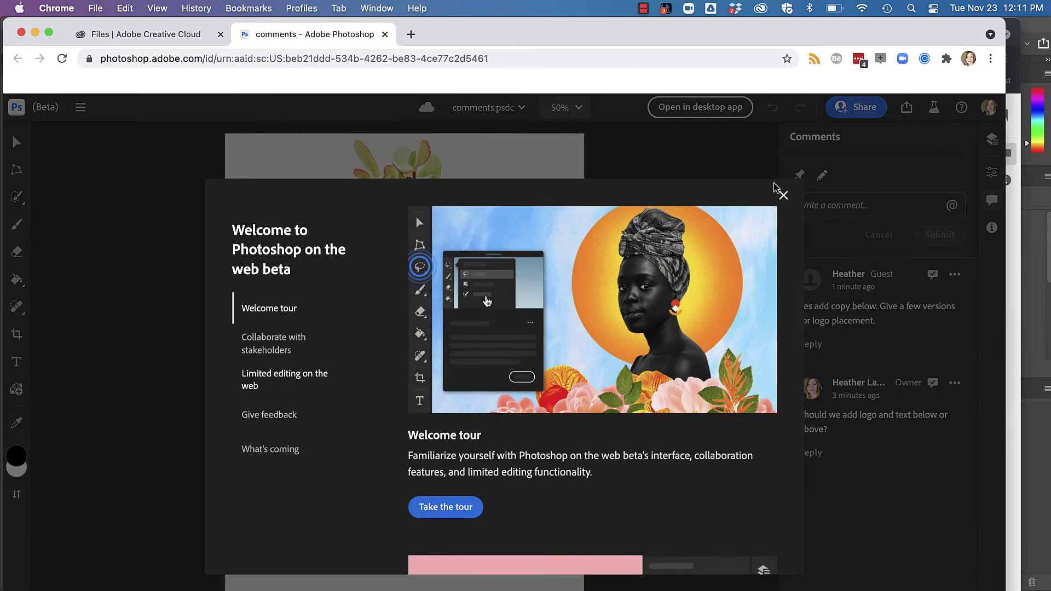
{"action": "left_click", "coordinate": [783, 195]}
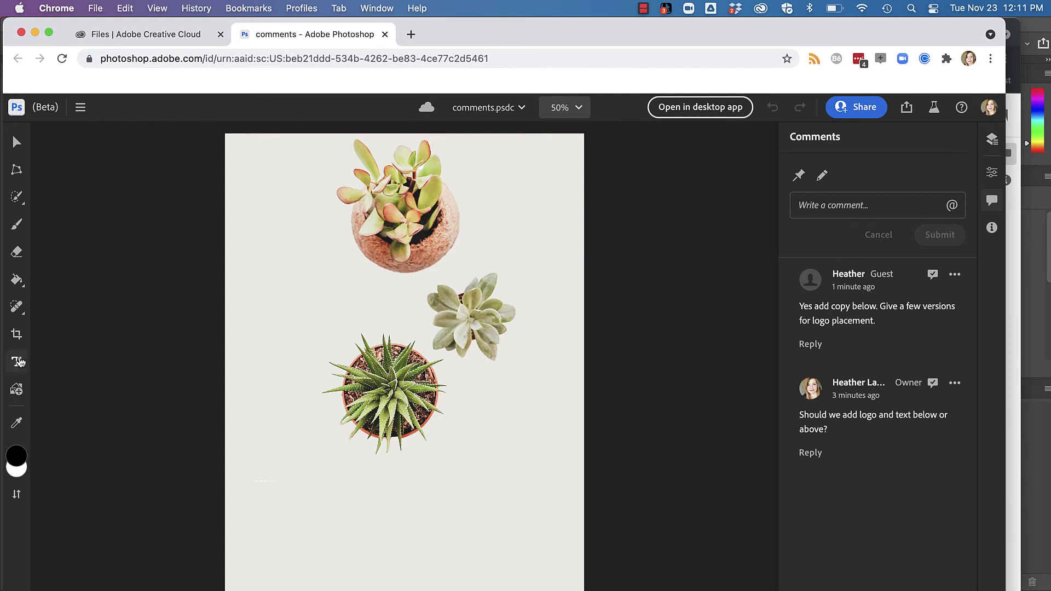
Replace the small white text below the plants with 'Visit Plant-topia' in dark green #276b1d
{"action": "left_click", "coordinate": [19, 362]}
{"action": "left_click", "coordinate": [254, 476]}
{"action": "type", "text": "Visit"}
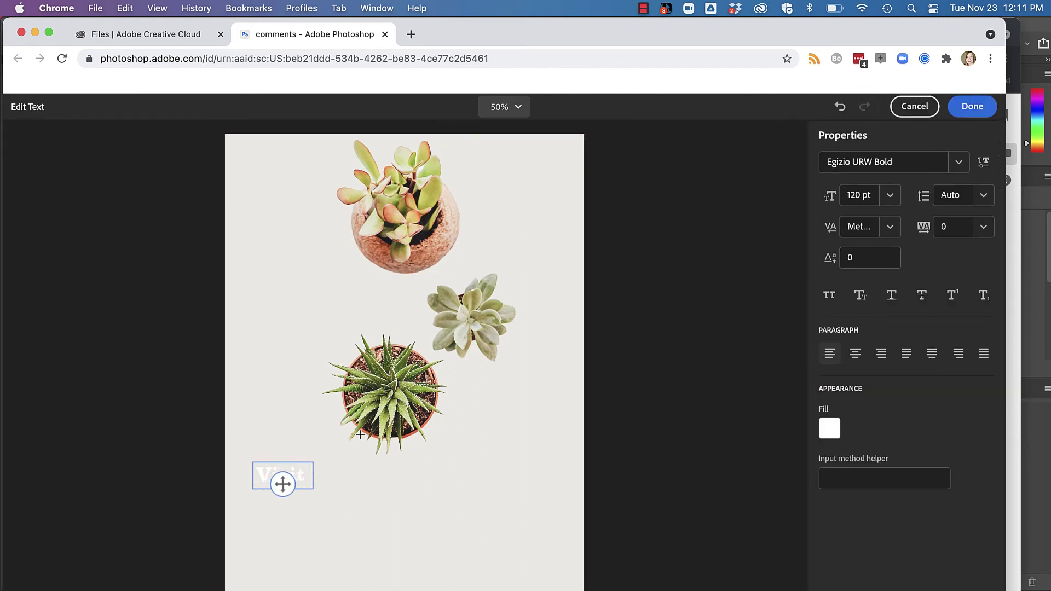
{"action": "type", "text": " Plantopia"}
{"action": "key", "text": "super+a"}
{"action": "left_click", "coordinate": [829, 428]}
{"action": "left_click", "coordinate": [754, 424]}
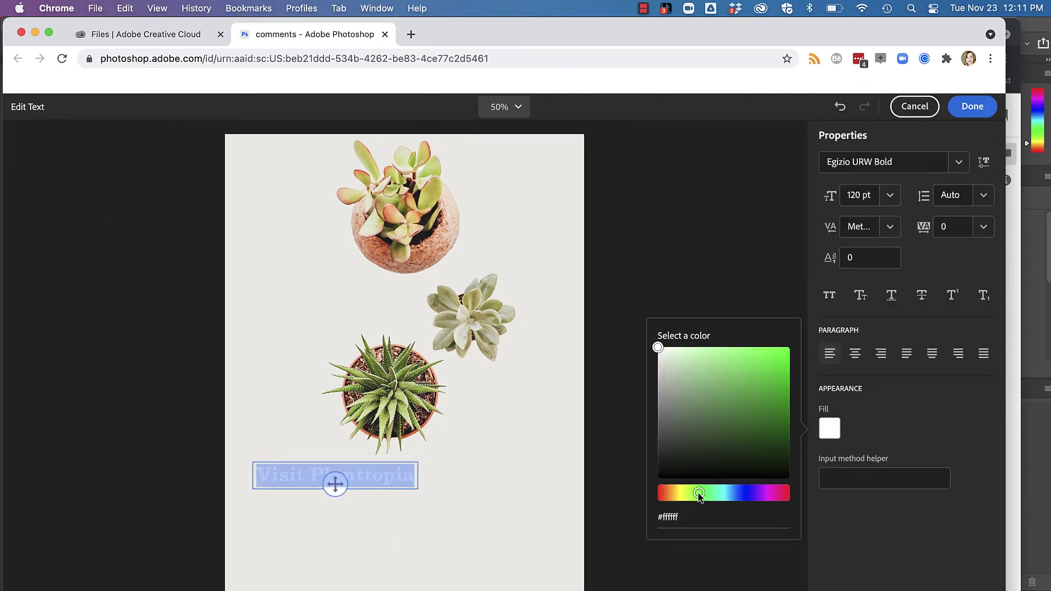
{"action": "left_click", "coordinate": [367, 473]}
{"action": "type", "text": "-t"}
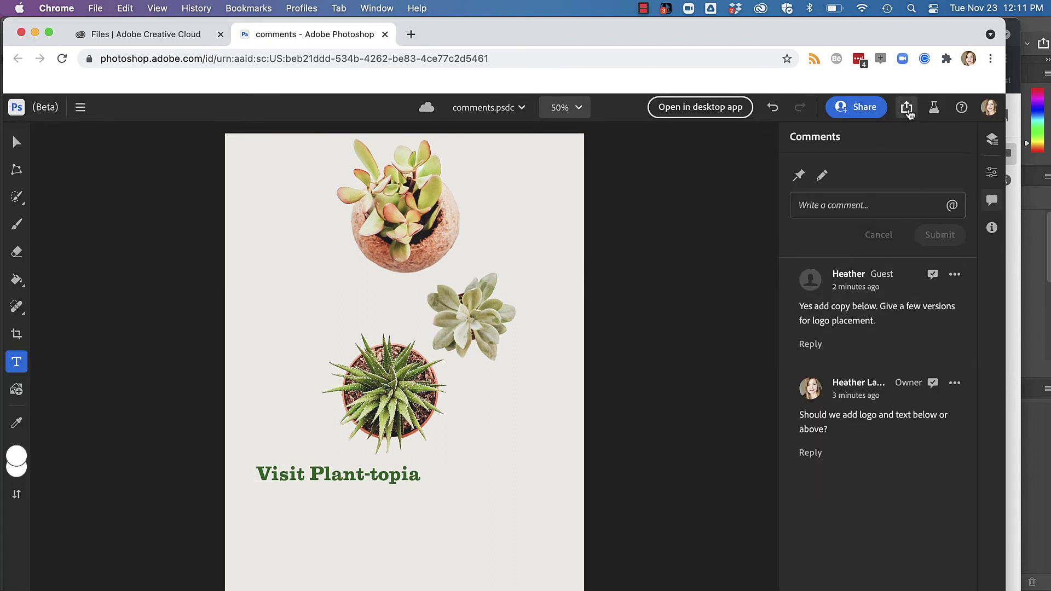
{"action": "left_click", "coordinate": [906, 108]}
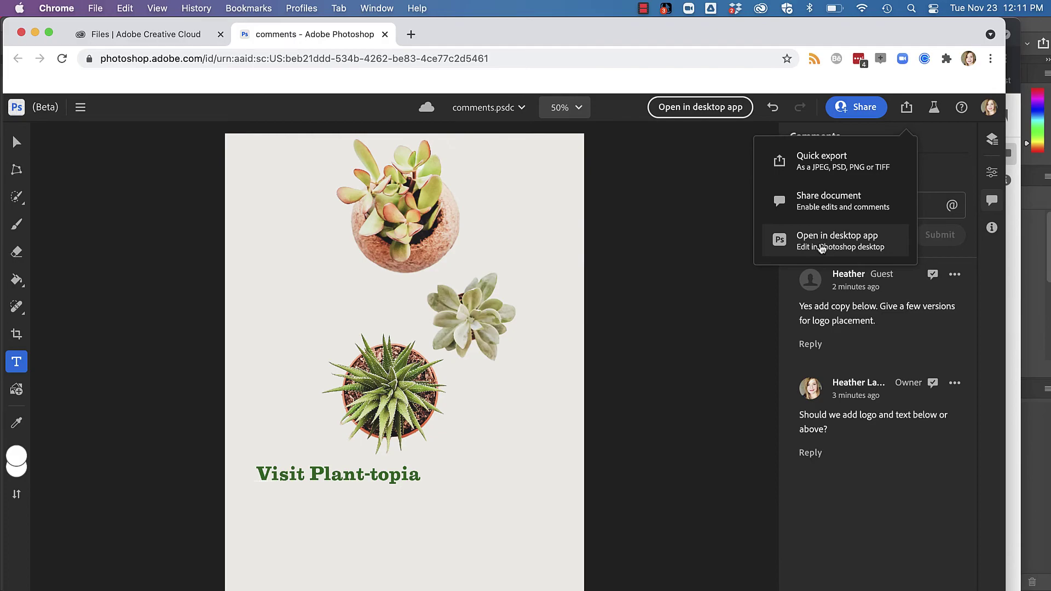
Send the edited comments.psdc to desktop Photoshop with Open in desktop app
{"action": "left_click", "coordinate": [821, 248]}
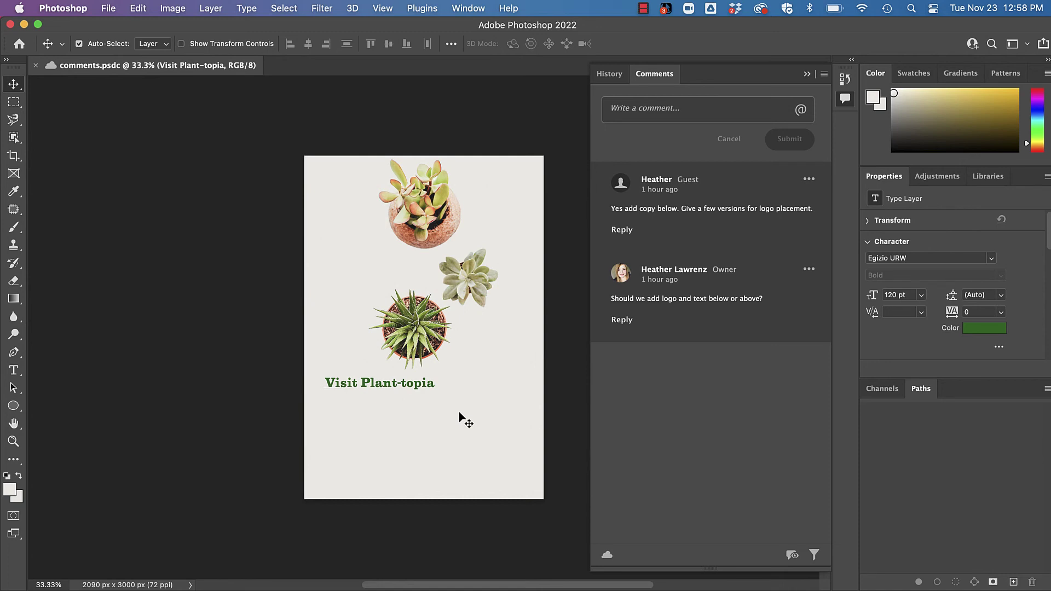
{"action": "left_click", "coordinate": [760, 9]}
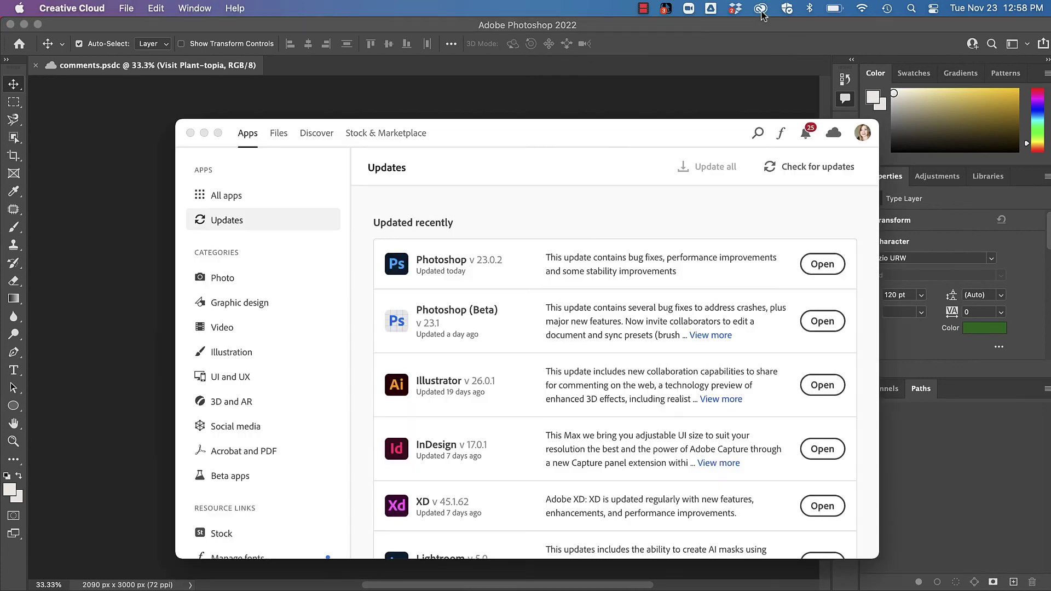
{"action": "left_click_drag", "start_coordinate": [518, 136], "coordinate": [508, 107]}
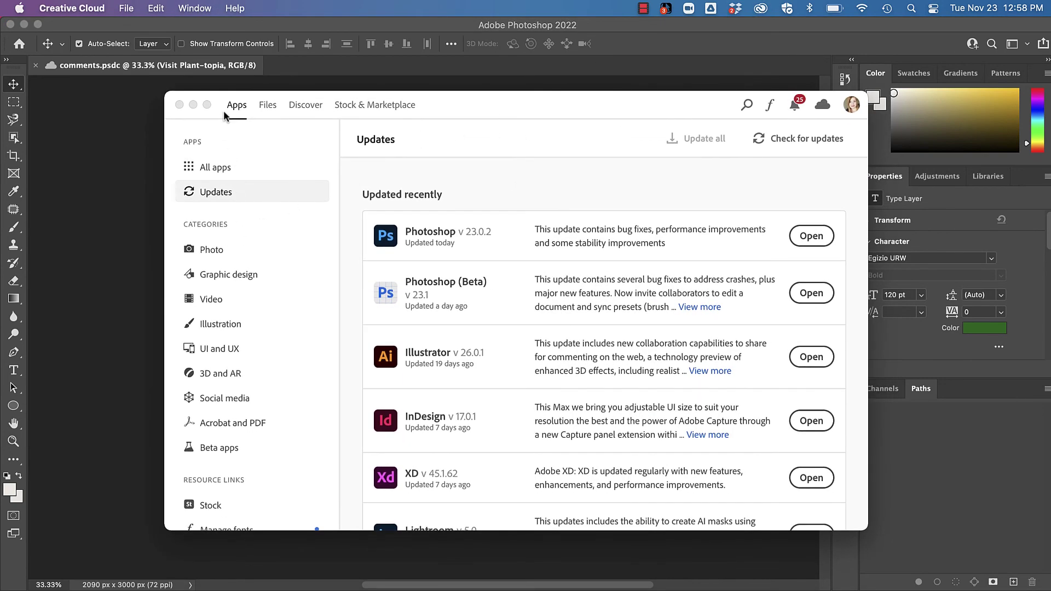
{"action": "left_click", "coordinate": [215, 446]}
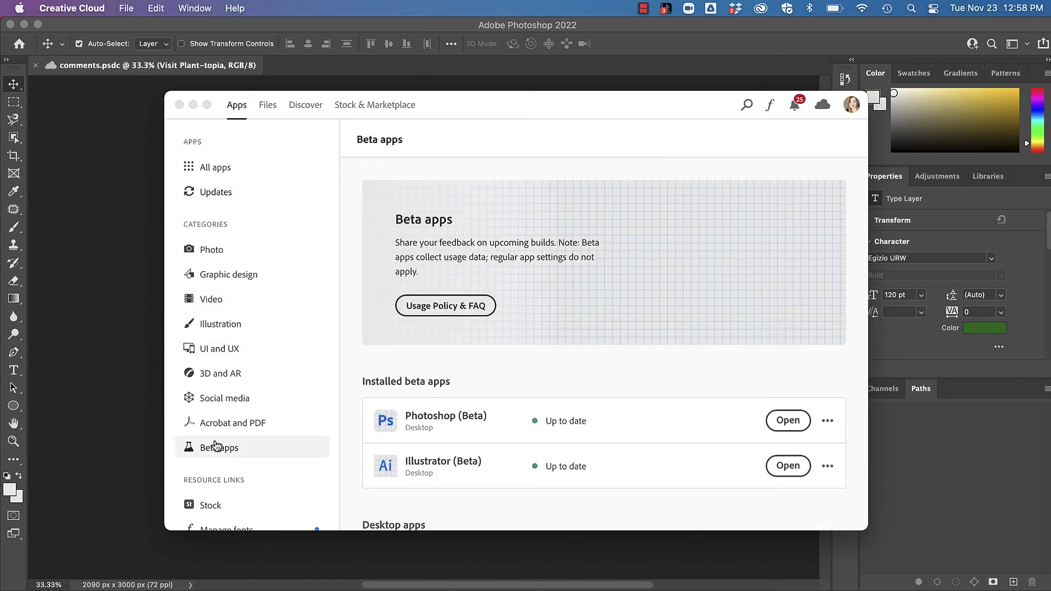
{"action": "scroll", "coordinate": [383, 383], "scroll_direction": "down", "scroll_amount": 3}
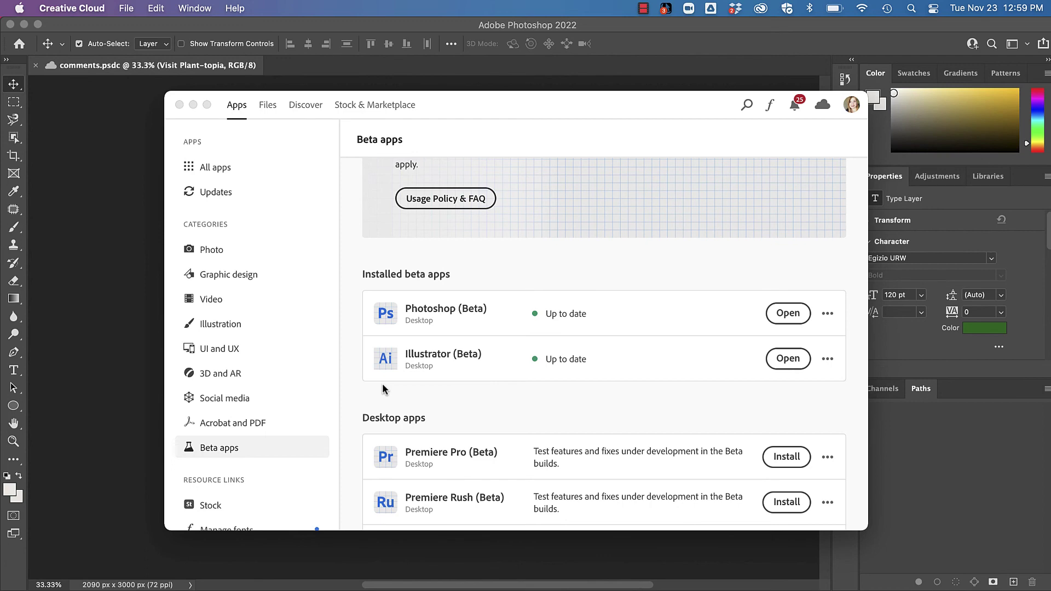
{"action": "left_click", "coordinate": [120, 257]}
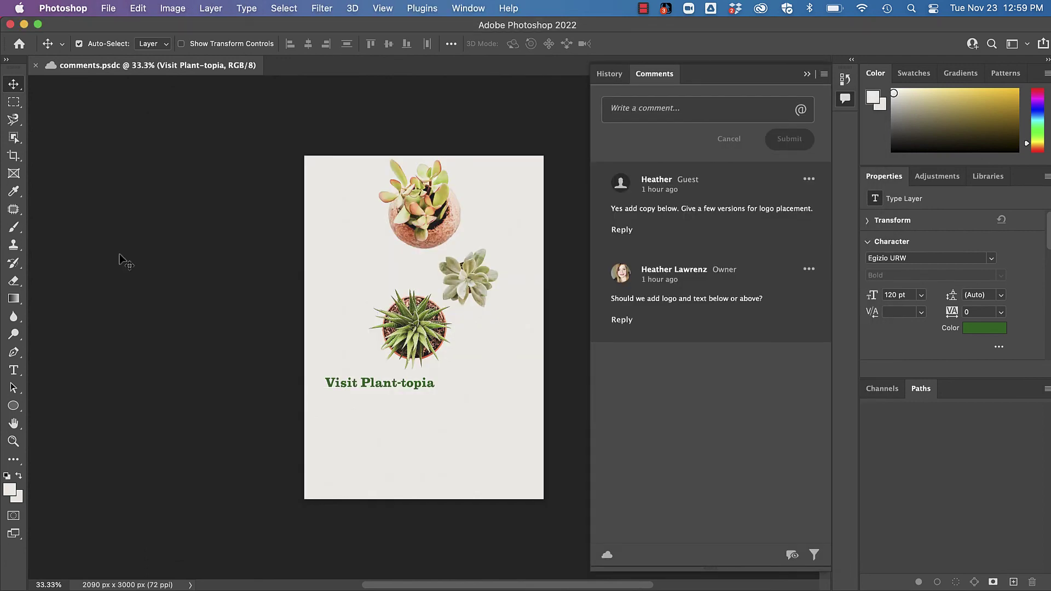